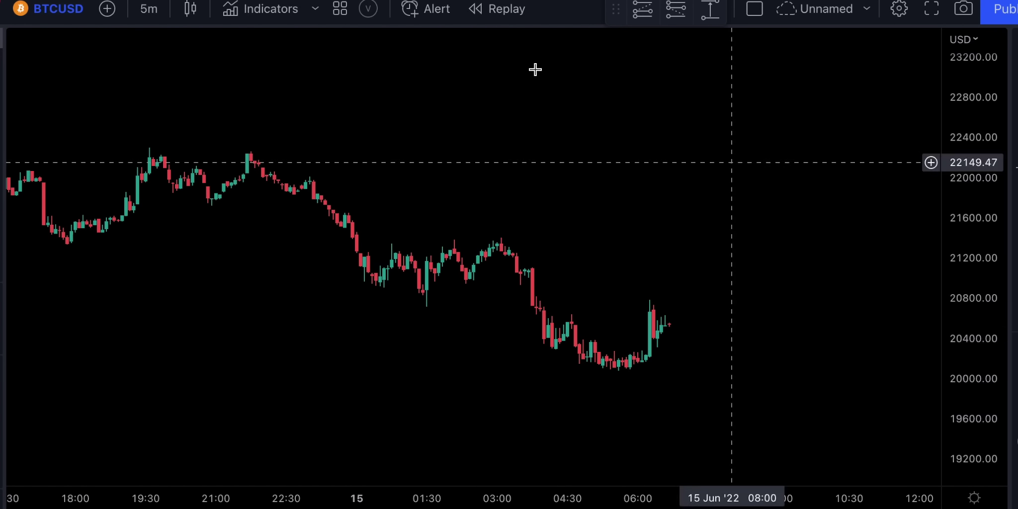
# - Add the Parabolic SAR indicator to the BTCUSD chart
pyautogui.click(263, 9)
pyautogui.write('sar')
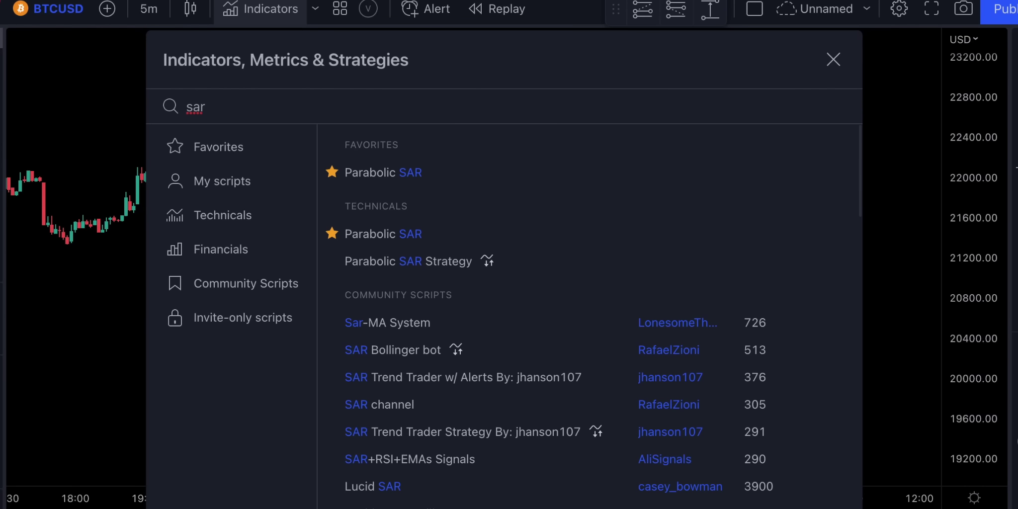
pyautogui.click(399, 167)
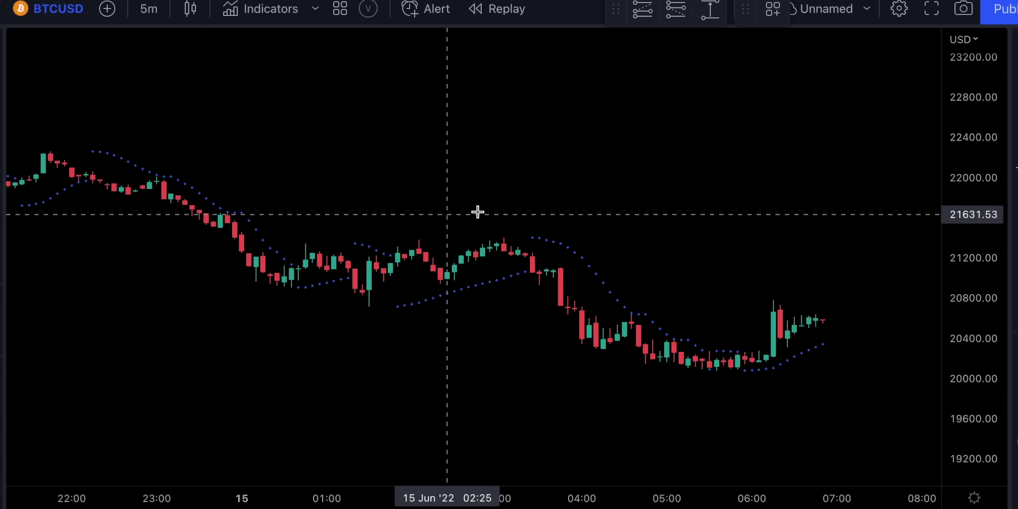
# - Mark the bearish SAR flip with a down arrow and draw a short position at 03:30: entry about 21088, stop 21394, target 20613, ending about 04:00
pyautogui.click(533, 204)
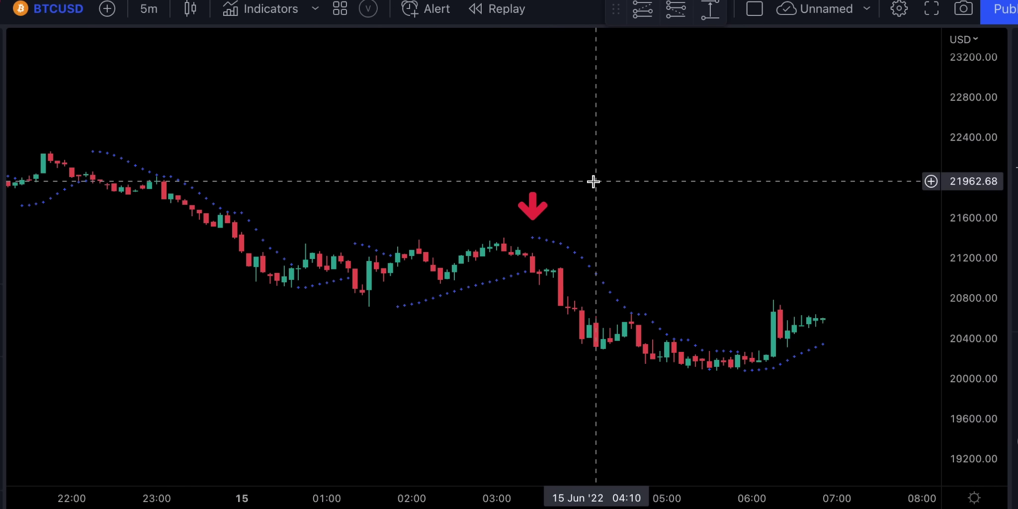
pyautogui.click(676, 9)
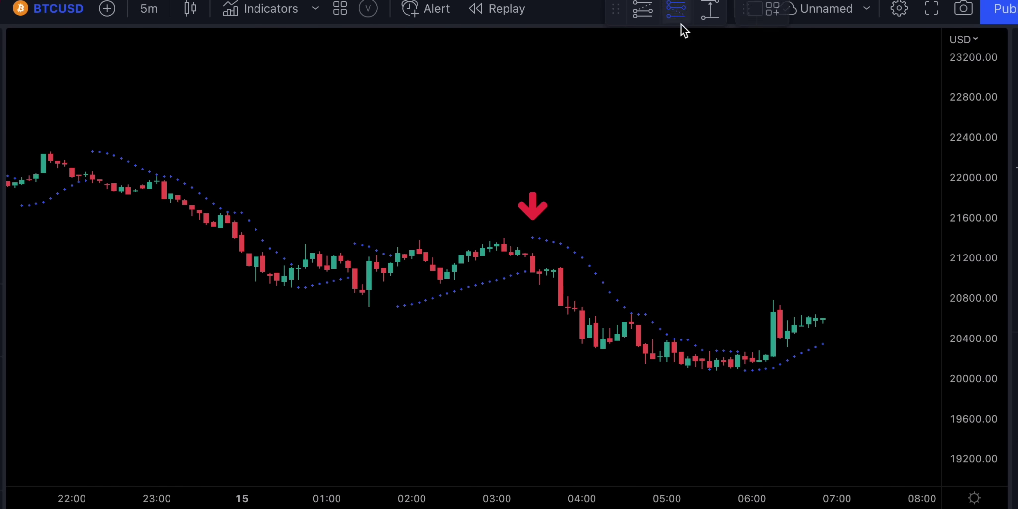
pyautogui.click(538, 269)
pyautogui.moveTo(539, 225); pyautogui.dragTo(539, 239)
pyautogui.moveTo(539, 312); pyautogui.dragTo(538, 316)
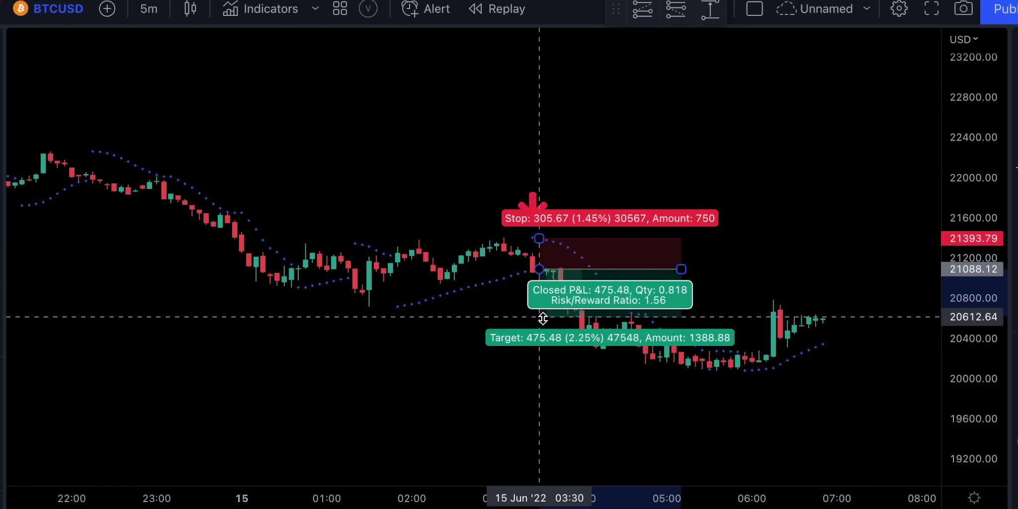
pyautogui.moveTo(681, 268); pyautogui.dragTo(583, 282)
pyautogui.scroll(2, 566, 282)
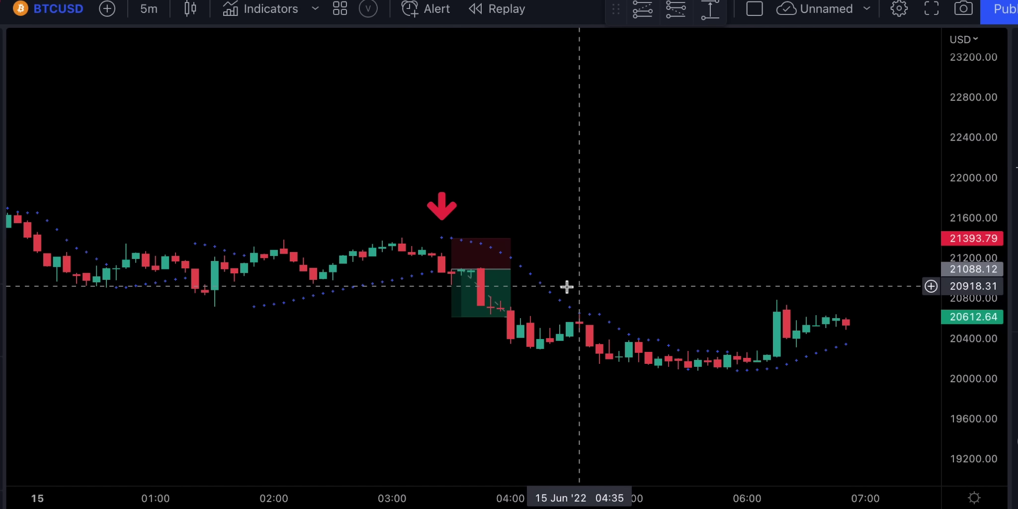
# - Extend the short position to the next SAR flip near 05:30 and lower its target to the price level there
pyautogui.moveTo(501, 294)
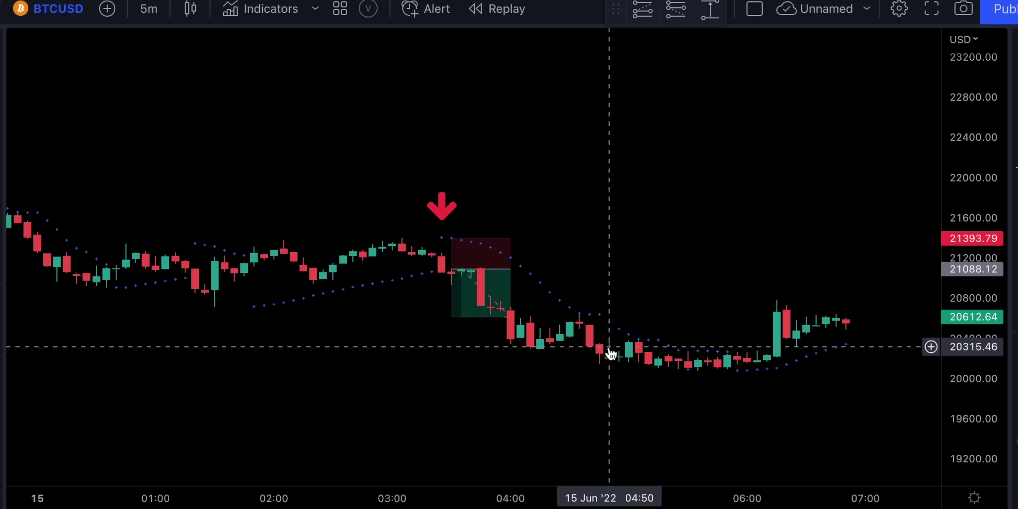
pyautogui.hscroll(1, 609, 350)
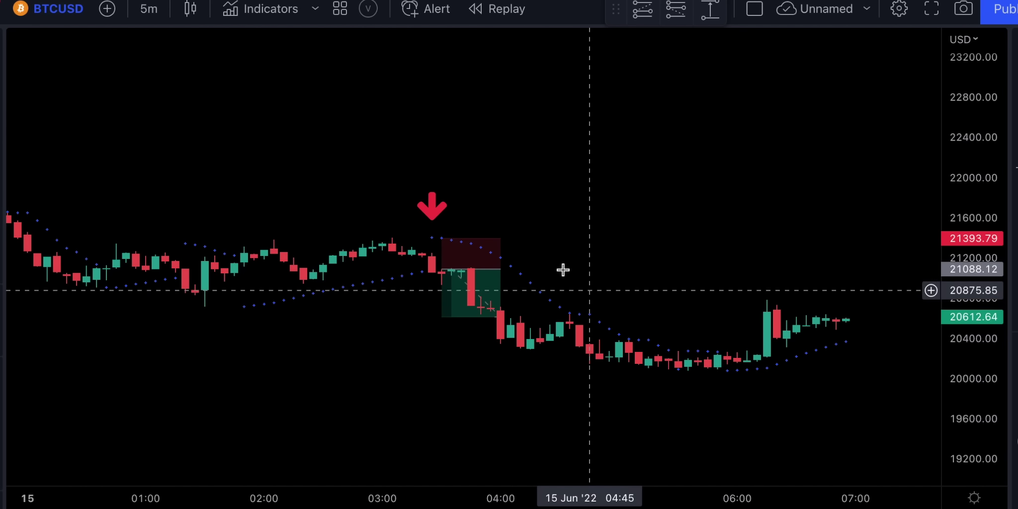
pyautogui.click(502, 270)
pyautogui.moveTo(502, 270); pyautogui.dragTo(678, 271)
pyautogui.moveTo(437, 322); pyautogui.dragTo(443, 374)
# - Place a green up arrow below the bullish SAR flip at 12:40 on 07 Jun '22
pyautogui.scroll(3, 442, 374)
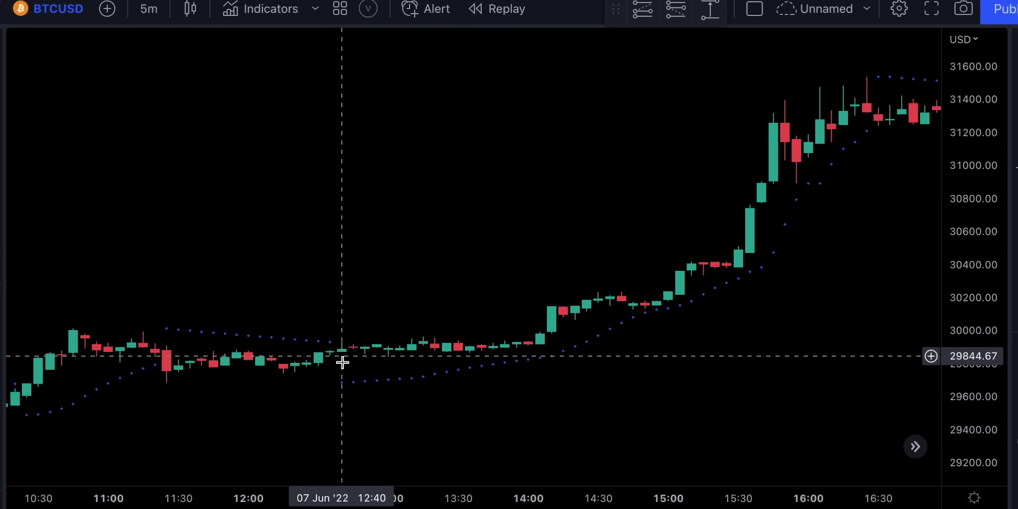
pyautogui.click(341, 410)
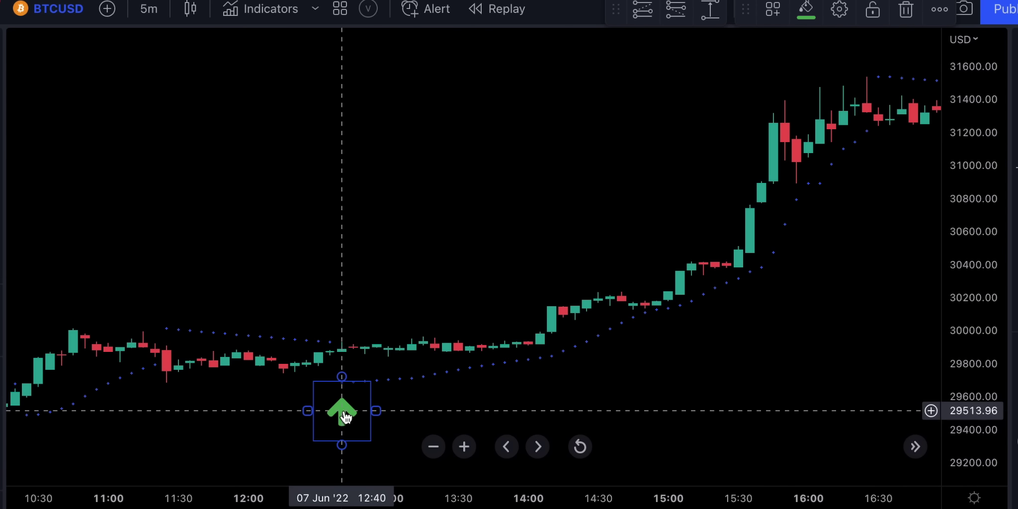
pyautogui.click(353, 294)
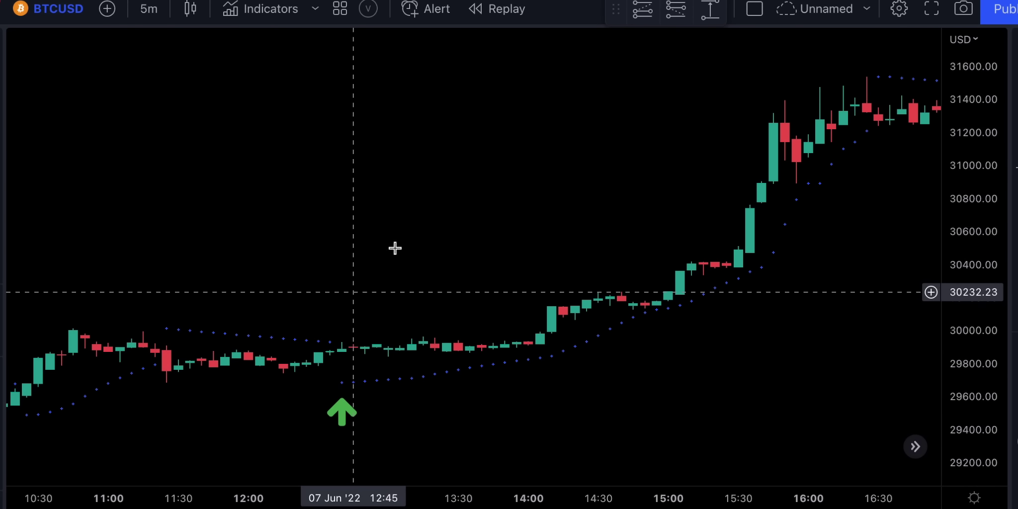
# - Draw a long position at 12:40 with entry about 29886, stop about 29684 and target about 30191, ending at 14:30
pyautogui.click(347, 350)
pyautogui.moveTo(341, 420); pyautogui.dragTo(343, 382)
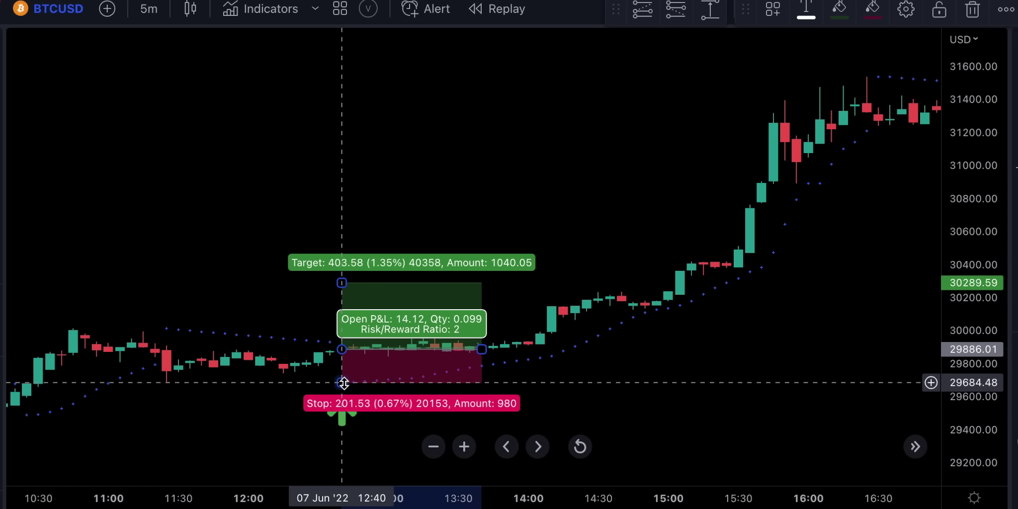
pyautogui.moveTo(342, 283); pyautogui.dragTo(342, 298)
pyautogui.moveTo(485, 351); pyautogui.dragTo(600, 351)
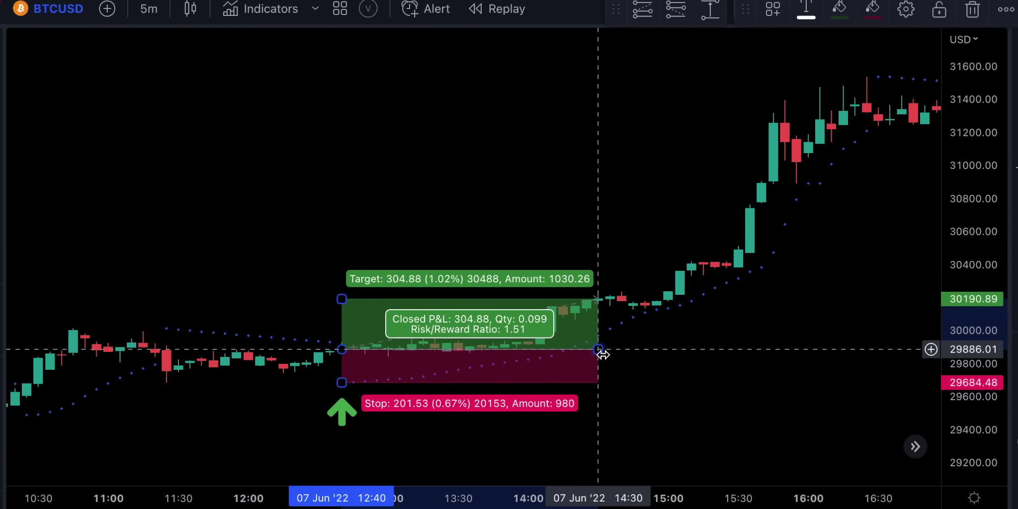
# - Extend the long position to the SAR flip at 16:30 and raise its target to the price level near that flip
pyautogui.moveTo(599, 350); pyautogui.dragTo(878, 324)
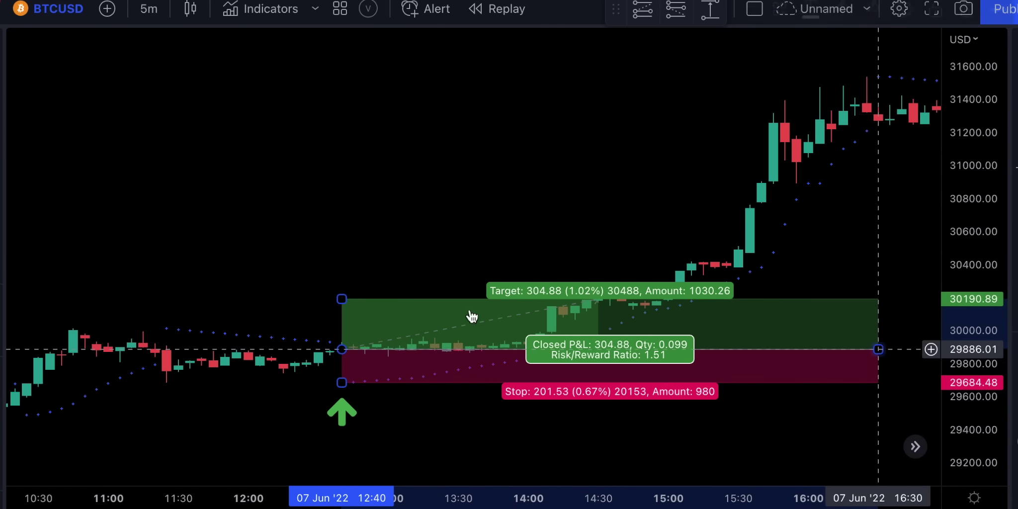
pyautogui.moveTo(341, 299); pyautogui.dragTo(362, 123)
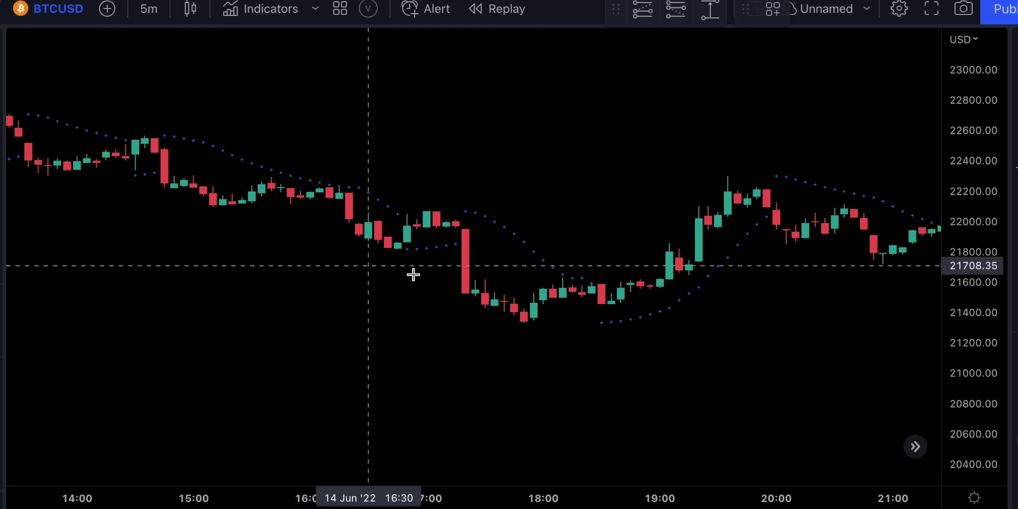
# - Place an arrow marker below the bullish SAR flip near 16:50 on 14 Jun '22
pyautogui.click(407, 274)
pyautogui.click(411, 319)
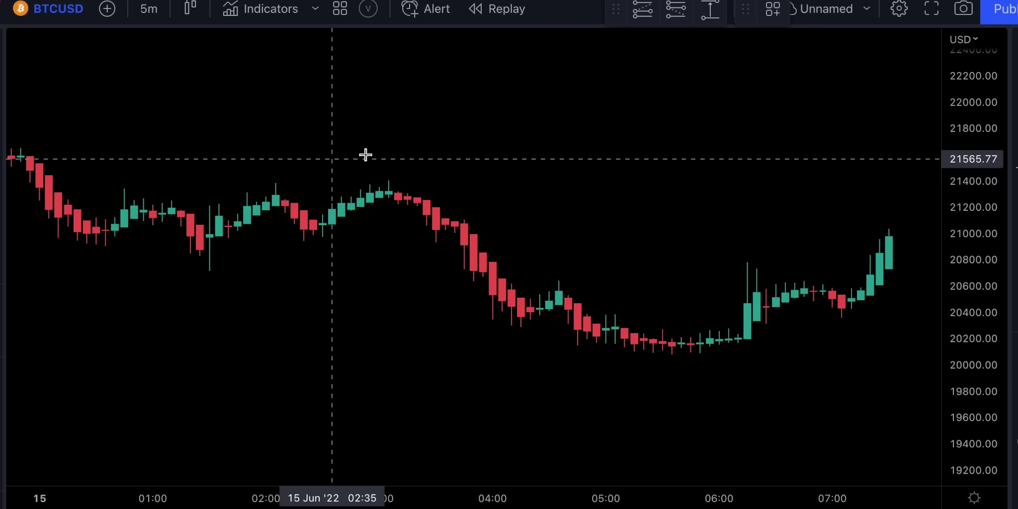
# - Mark the bearish candle at 03:10 with a down arrow and draw a short position: entry about 21274, stop about 21423, target about 20411
pyautogui.click(398, 153)
pyautogui.click(413, 109)
pyautogui.click(672, 9)
pyautogui.click(400, 195)
pyautogui.moveTo(399, 155); pyautogui.dragTo(408, 178)
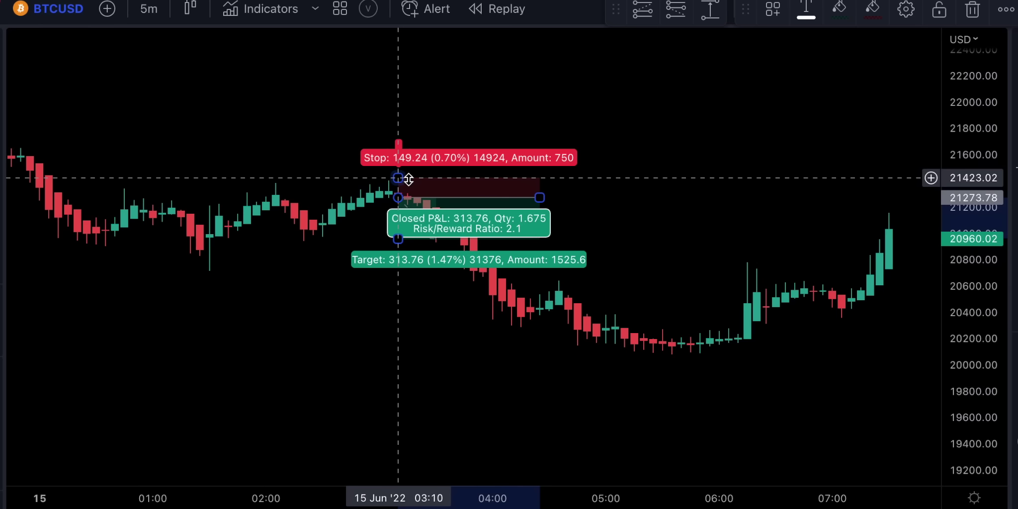
pyautogui.moveTo(398, 238); pyautogui.dragTo(398, 311)
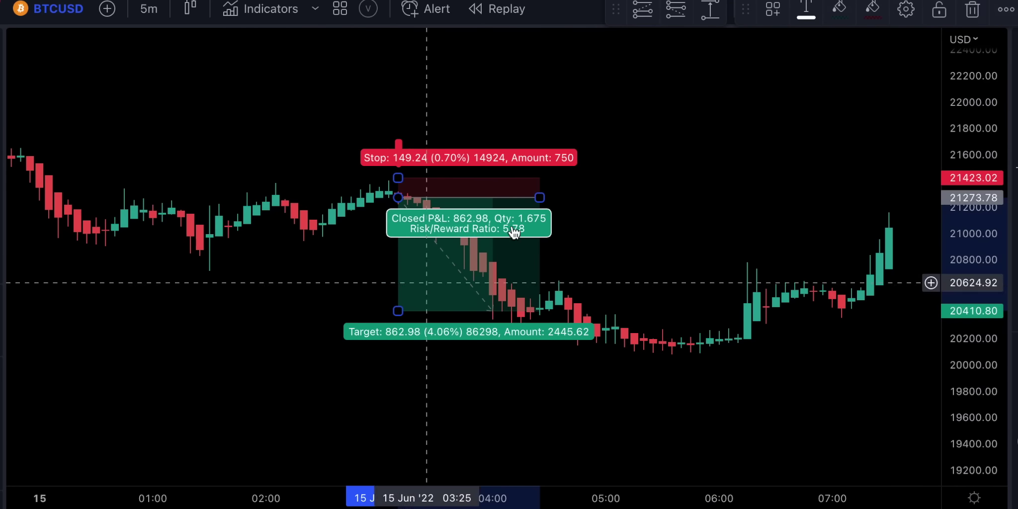
pyautogui.click(568, 185)
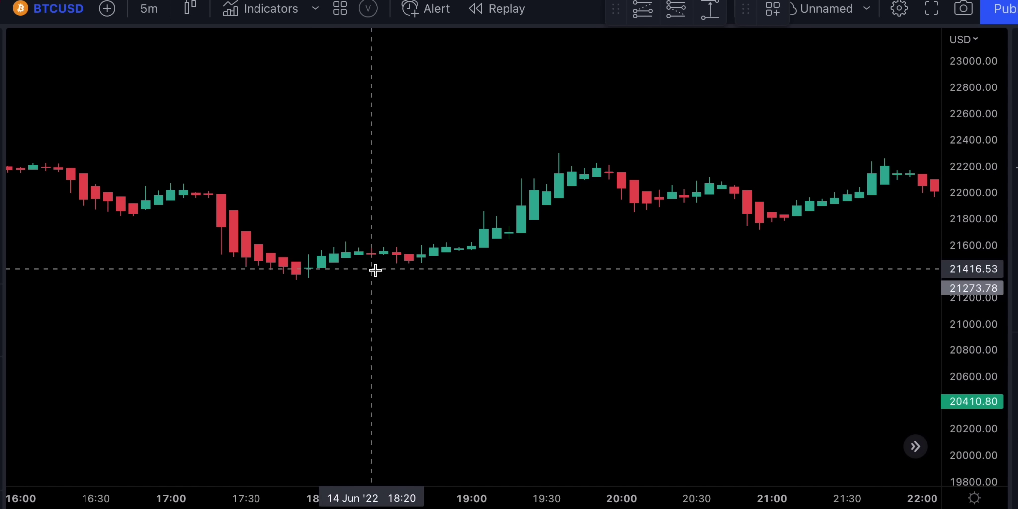
# - Mark the 18:50 candle with an up arrow and draw a long position there: stop about 21462, target about 22156, ending near 19:55
pyautogui.click(448, 272)
pyautogui.click(643, 10)
pyautogui.click(445, 247)
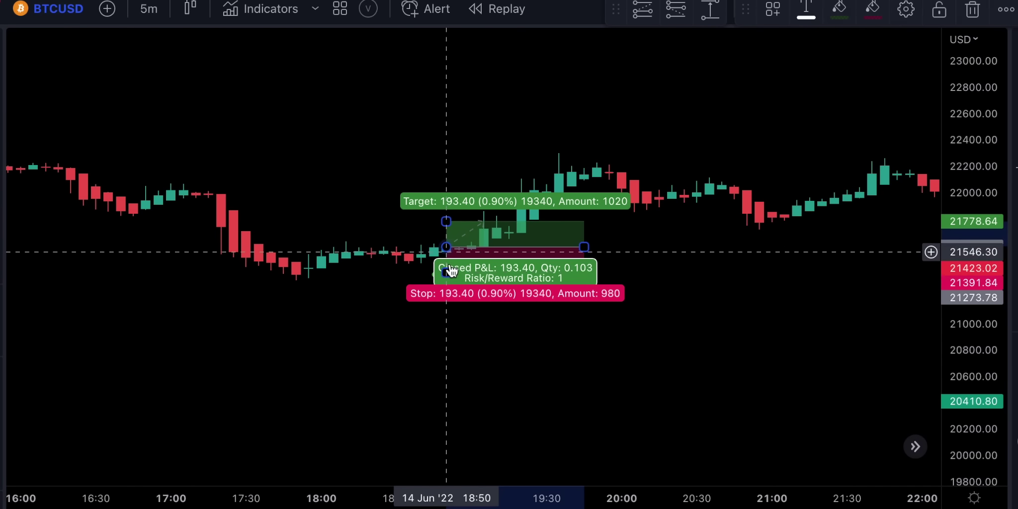
pyautogui.moveTo(446, 221); pyautogui.dragTo(445, 171)
pyautogui.moveTo(584, 247); pyautogui.dragTo(610, 247)
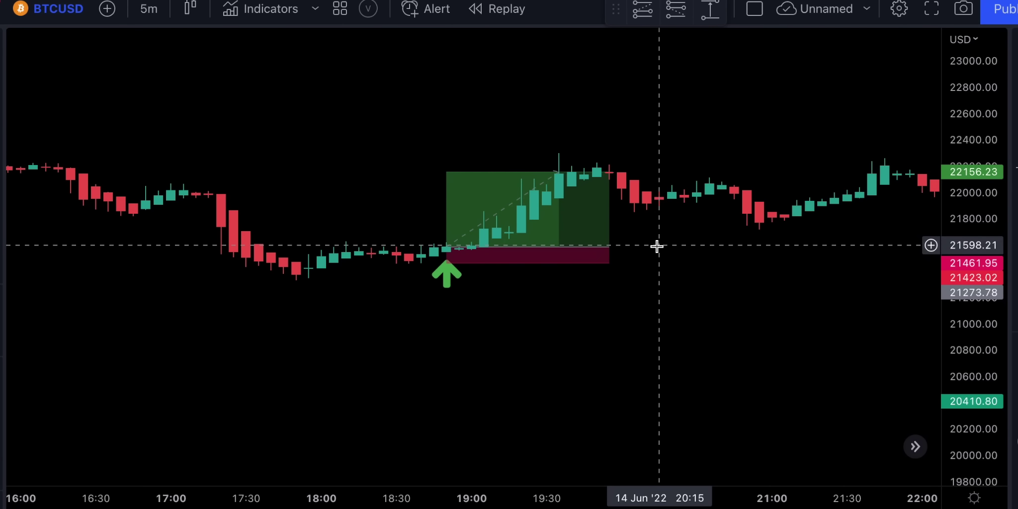
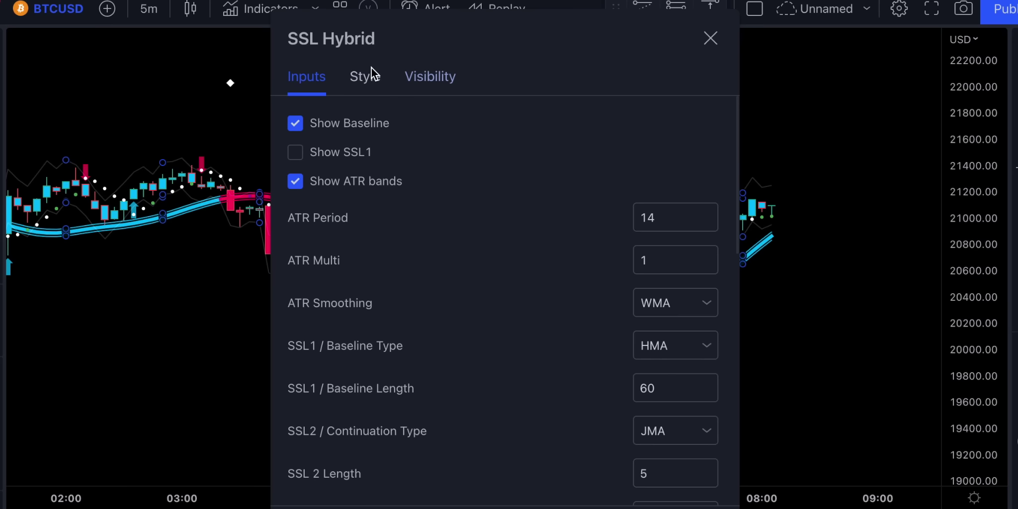
# - Hide the SSL Hybrid's Candle Size > 1xATR, MA Baseline, SSL1, Bar Color, Baseline Upper Channel and Basiline Lower Channel plots
pyautogui.click(295, 109)
pyautogui.click(295, 245)
pyautogui.scroll(-1, 347, 287)
pyautogui.click(295, 325)
pyautogui.click(296, 432)
pyautogui.scroll(-5, 345, 359)
pyautogui.click(296, 237)
pyautogui.click(353, 381)
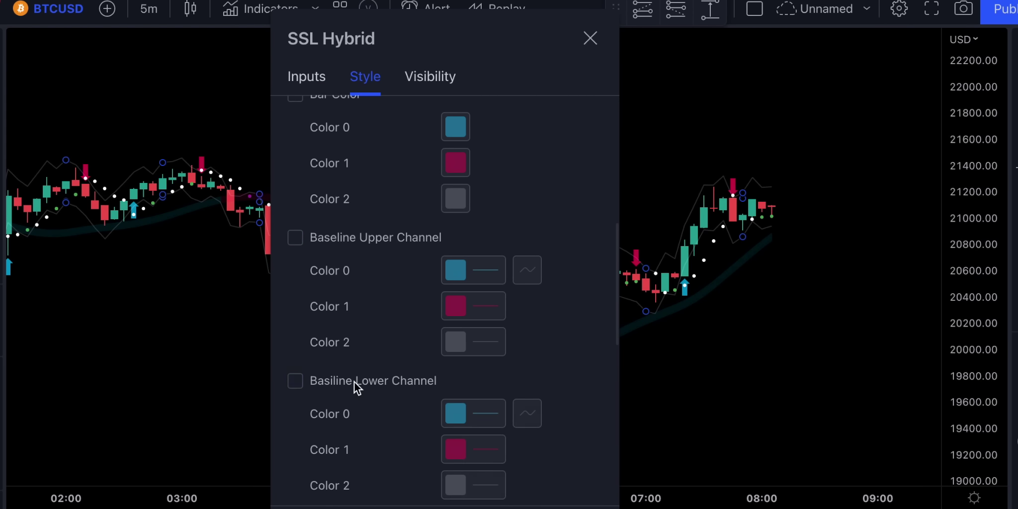
# - Hide the SSL Hybrid's SSL2, +ATR, -ATR and Plots Background plots
pyautogui.scroll(-6, 328, 268)
pyautogui.click(295, 146)
pyautogui.click(296, 296)
pyautogui.click(295, 338)
pyautogui.click(295, 373)
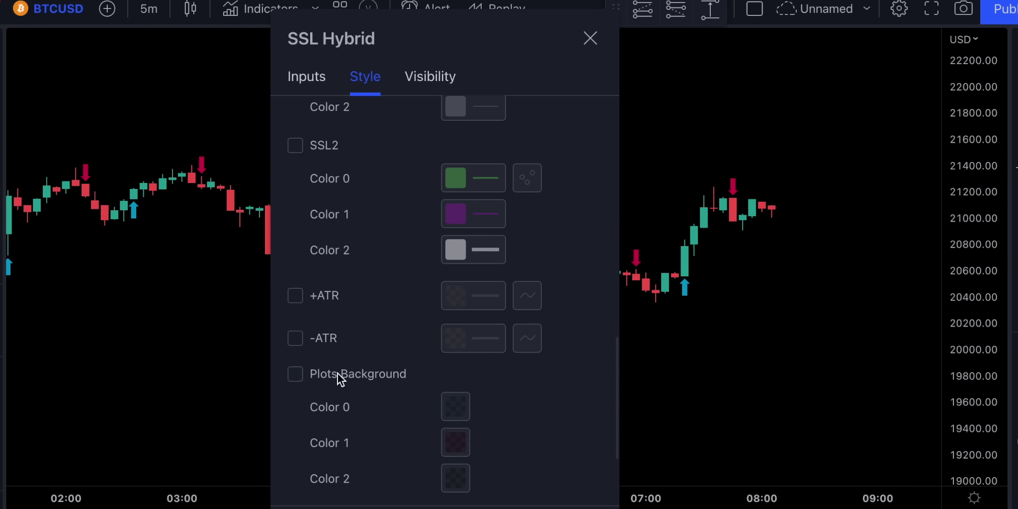
pyautogui.scroll(-3, 369, 376)
pyautogui.scroll(10, 368, 377)
# - Set the SSL Hybrid's EXIT Length to 30
pyautogui.click(307, 75)
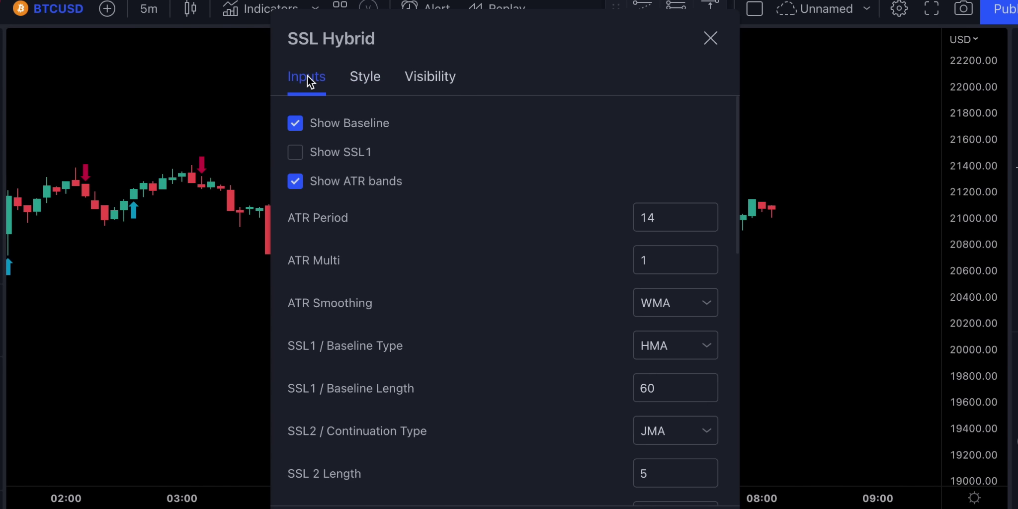
pyautogui.scroll(-4, 452, 280)
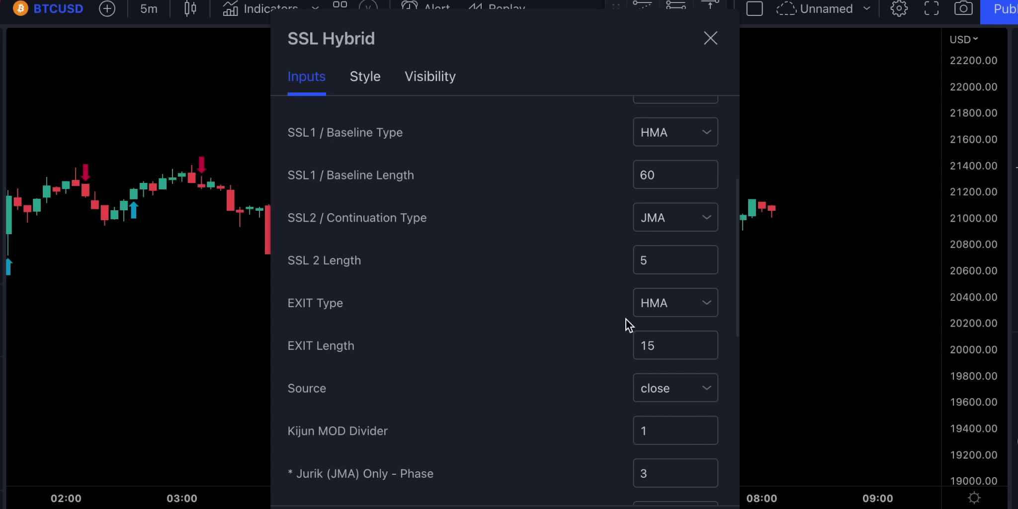
pyautogui.click(661, 344)
pyautogui.doubleClick(662, 345)
pyautogui.write('30')
pyautogui.press('Return')
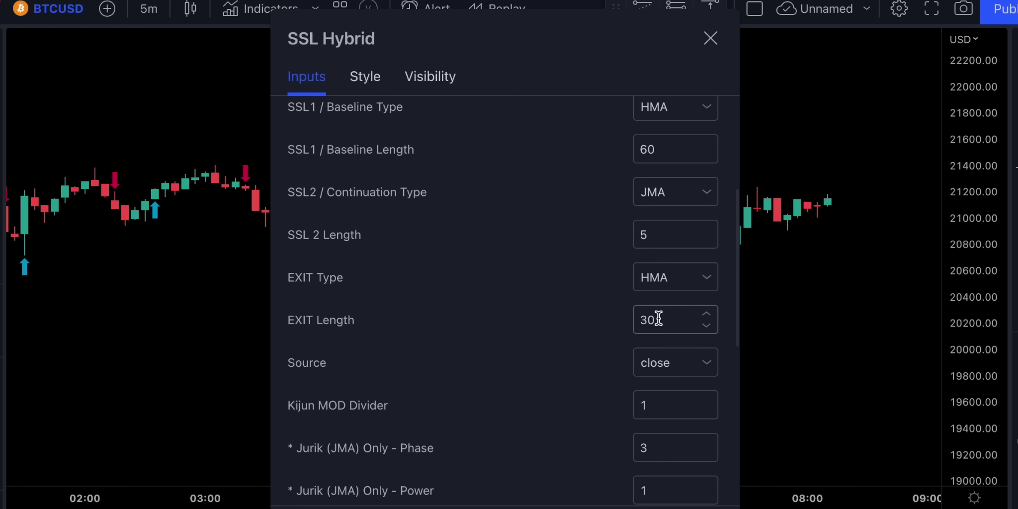
# - Set the SSL Hybrid's EXIT Length to 20 and apply the settings
pyautogui.doubleClick(658, 319)
pyautogui.write('20')
pyautogui.click(552, 362)
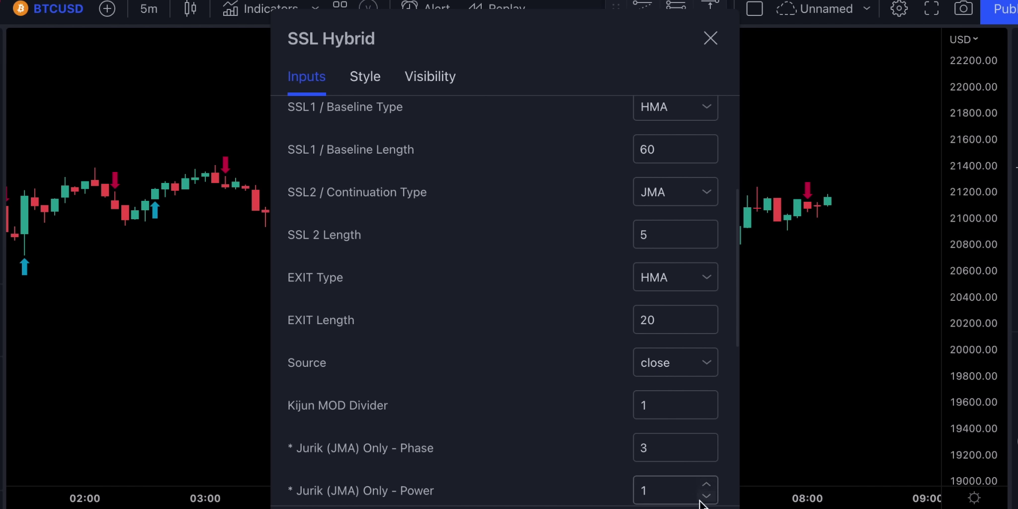
pyautogui.click(701, 502)
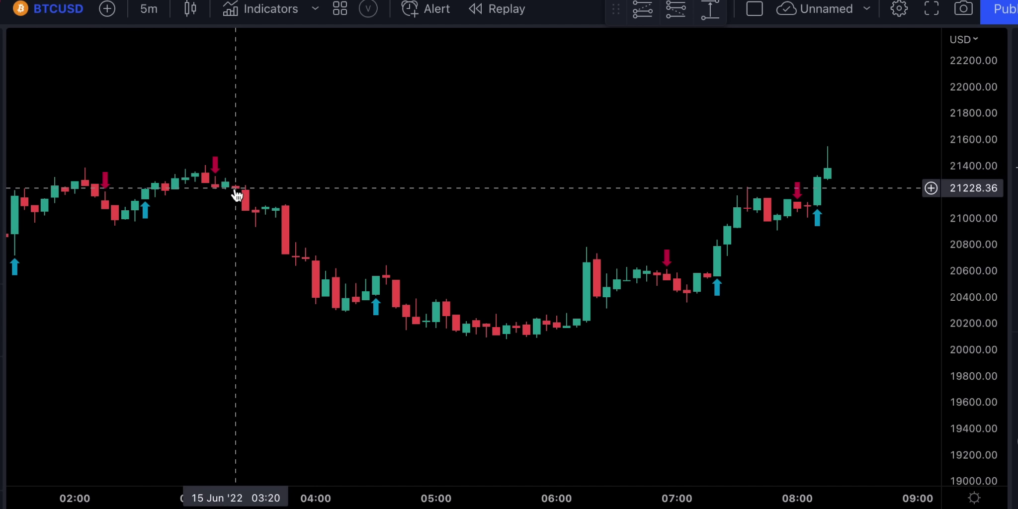
# - Show the MA Baseline plot of the SSL Hybrid indicator again and apply the settings
pyautogui.doubleClick(376, 309)
pyautogui.click(361, 80)
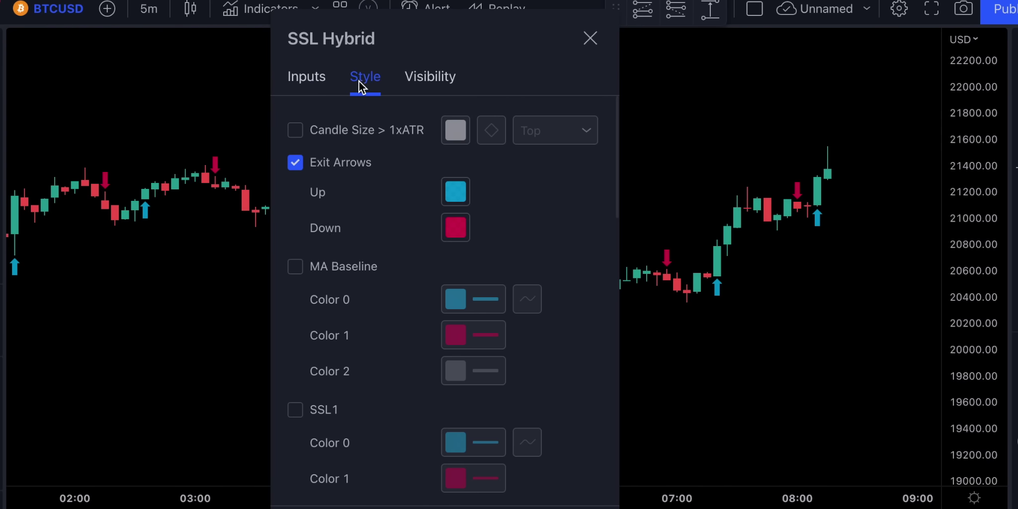
pyautogui.click(296, 267)
pyautogui.click(587, 503)
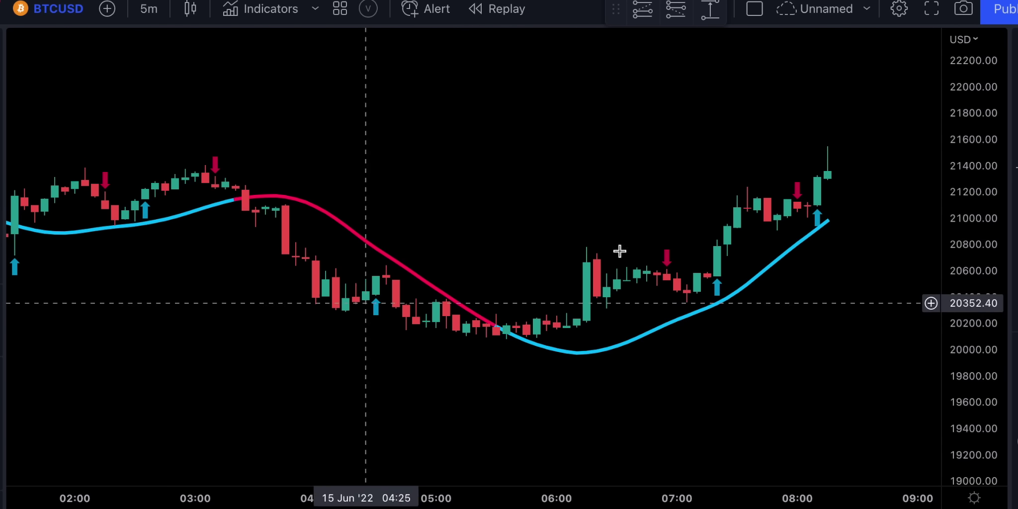
# - Draw a short position at 23:10 on 14 Jun: entry about 21806, stop about 21988, target about 21099, ending near 00:35
pyautogui.hscroll(-10, 529, 159)
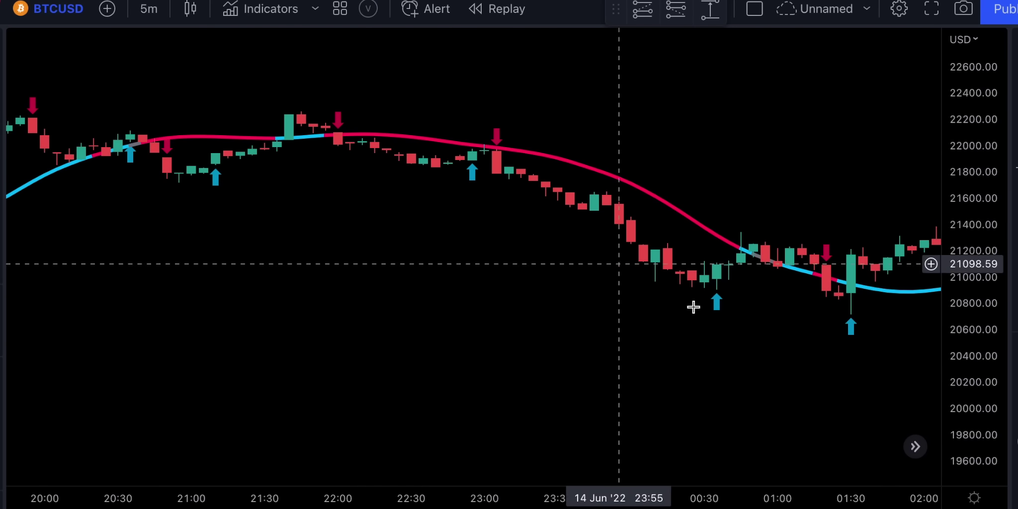
pyautogui.click(676, 9)
pyautogui.click(509, 171)
pyautogui.moveTo(508, 129); pyautogui.dragTo(509, 147)
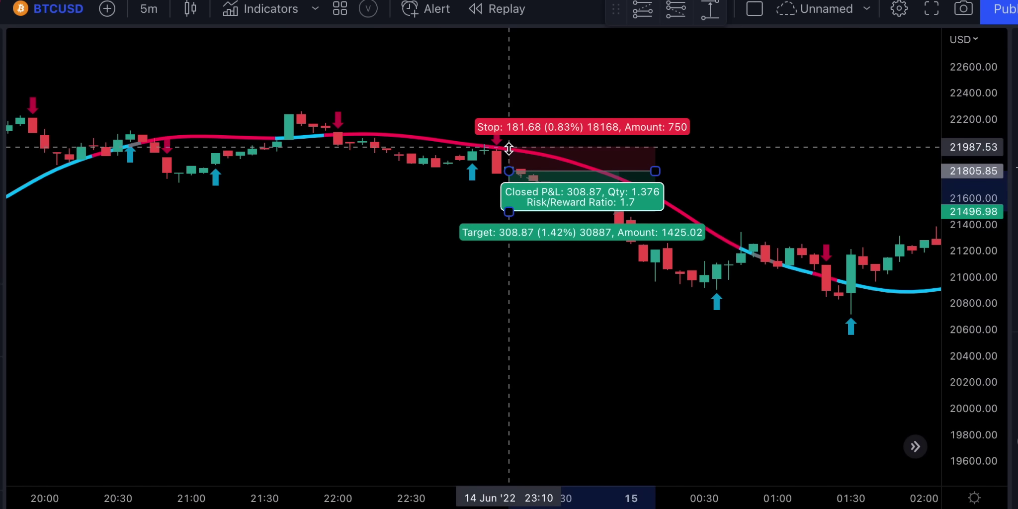
pyautogui.moveTo(511, 211); pyautogui.dragTo(511, 263)
pyautogui.moveTo(655, 171); pyautogui.dragTo(717, 171)
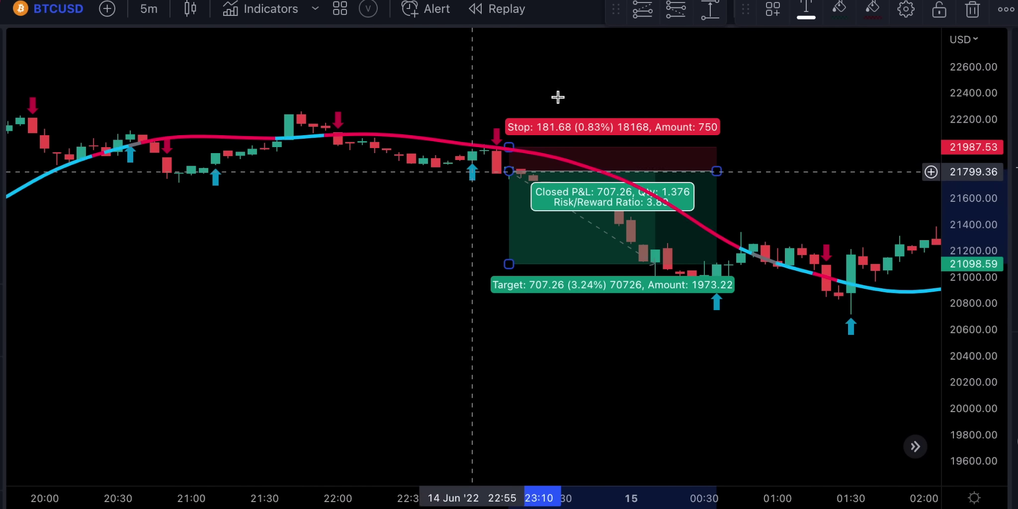
# - Draw a second short position at the 22:00 down arrow: entry about 22026, stop about 22254, target about 21949
pyautogui.click(338, 142)
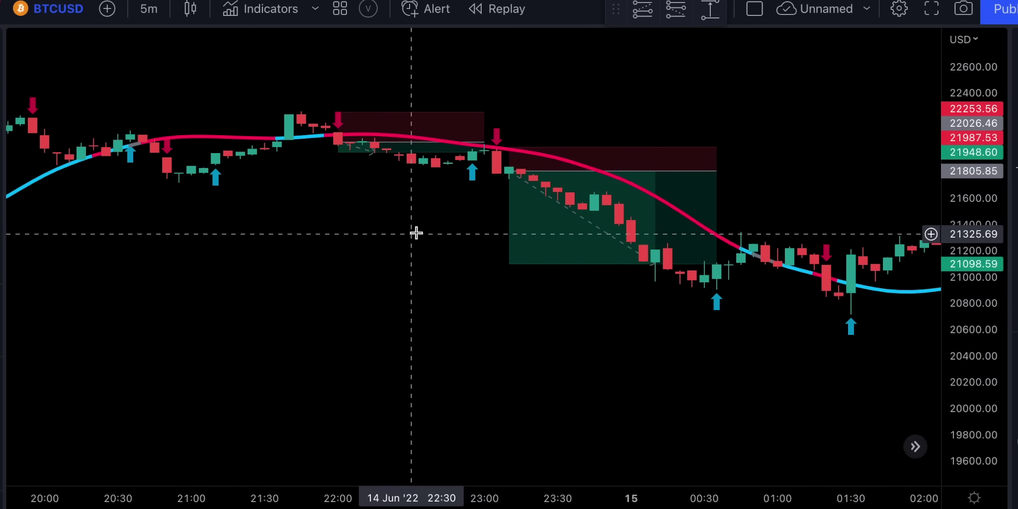
# - Search the indicator library for "trix ma" and add the TRIX MA community script to the chart
pyautogui.moveTo(506, 264)
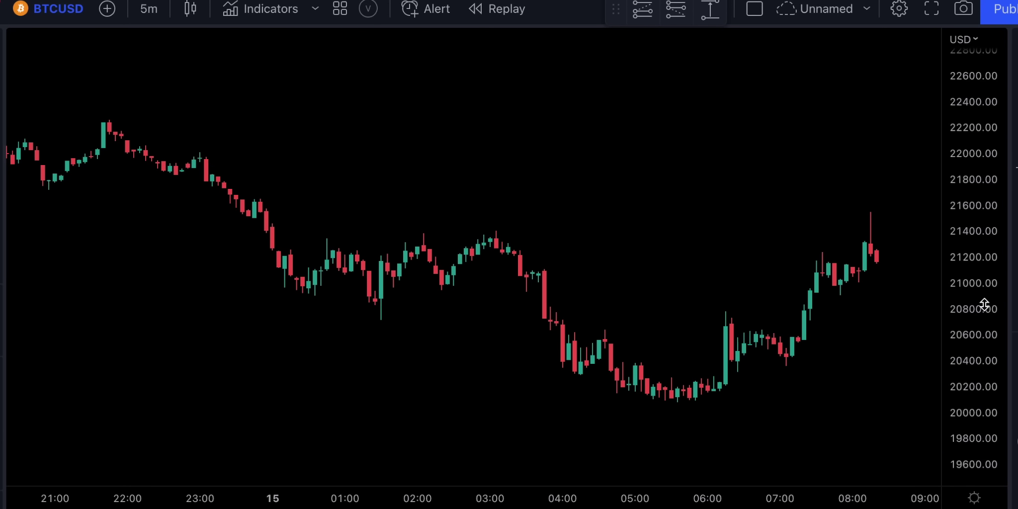
pyautogui.click(257, 18)
pyautogui.write('tr')
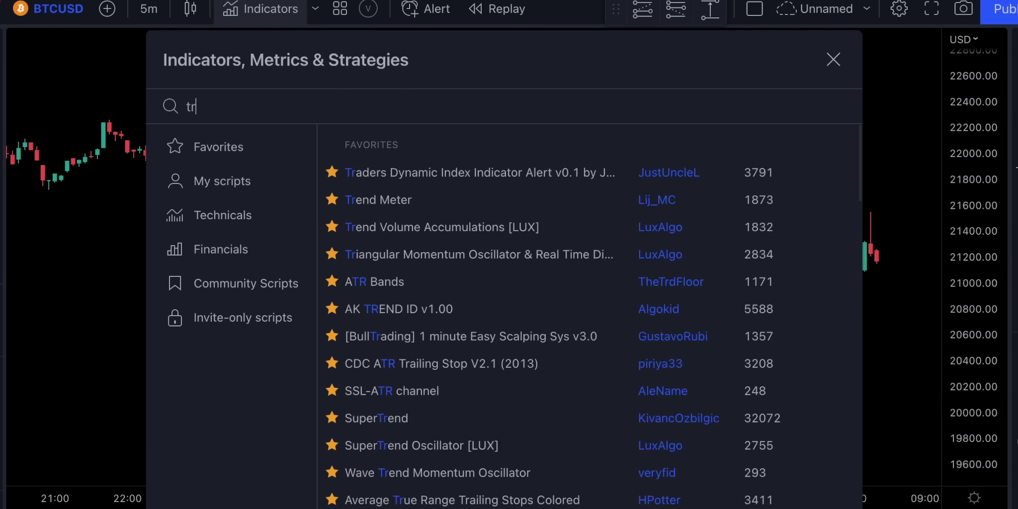
pyautogui.write('ix ma')
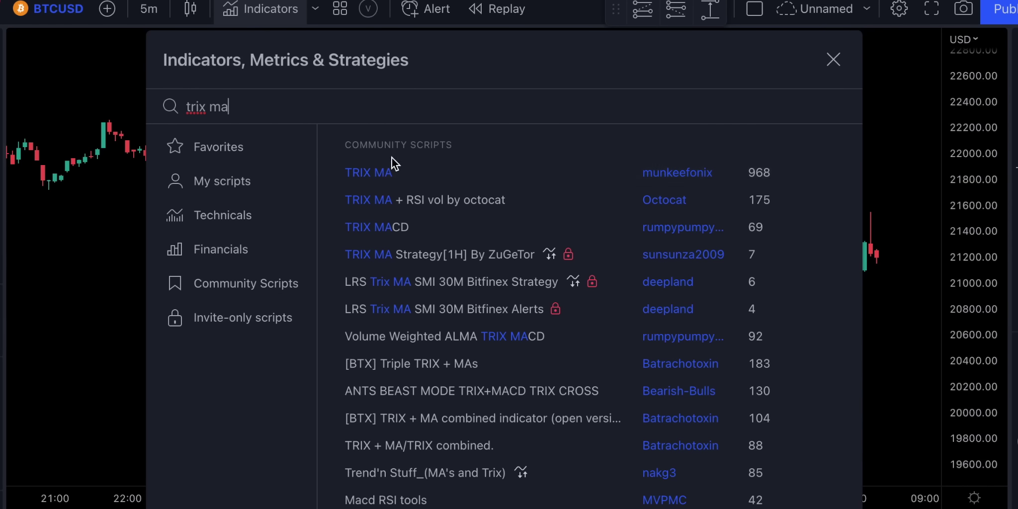
pyautogui.click(399, 161)
pyautogui.click(829, 64)
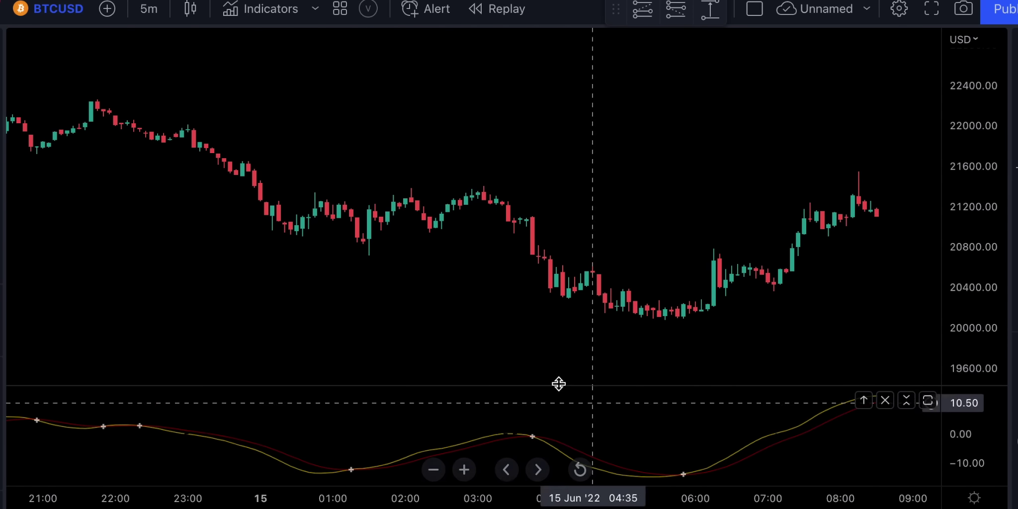
# - Draw a short position at 22:25 on 14 Jun: entry about 21932, stop about 22244, target about 20893, ending near 01:20
pyautogui.click(145, 132)
pyautogui.moveTo(146, 87); pyautogui.dragTo(146, 101)
pyautogui.moveTo(285, 132); pyautogui.dragTo(351, 132)
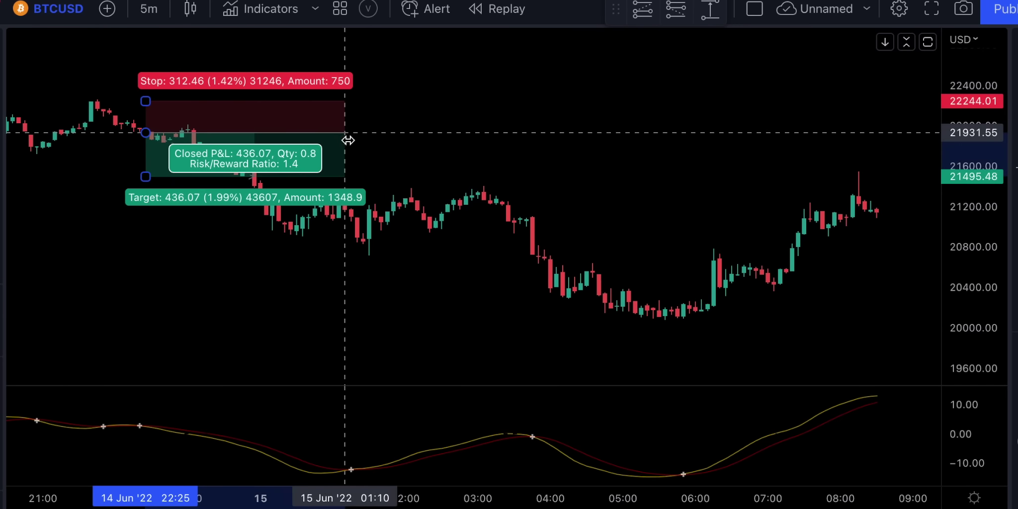
pyautogui.moveTo(145, 177); pyautogui.dragTo(150, 237)
pyautogui.moveTo(351, 133); pyautogui.dragTo(357, 134)
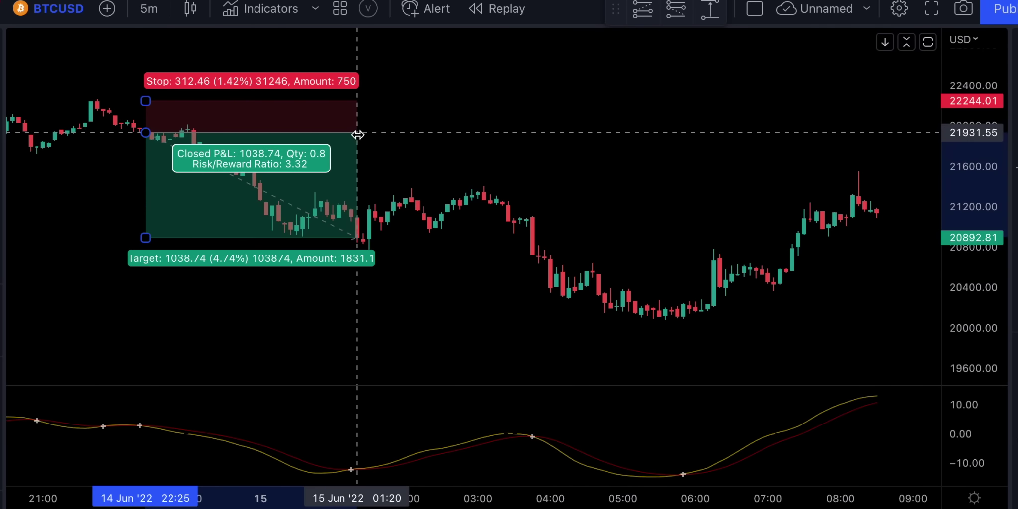
pyautogui.click(497, 135)
# - Draw a short position at 03:50 on 15 Jun: entry about 20741, stop about 21112, target about 20183, ending near 05:55
pyautogui.click(676, 8)
pyautogui.click(532, 277)
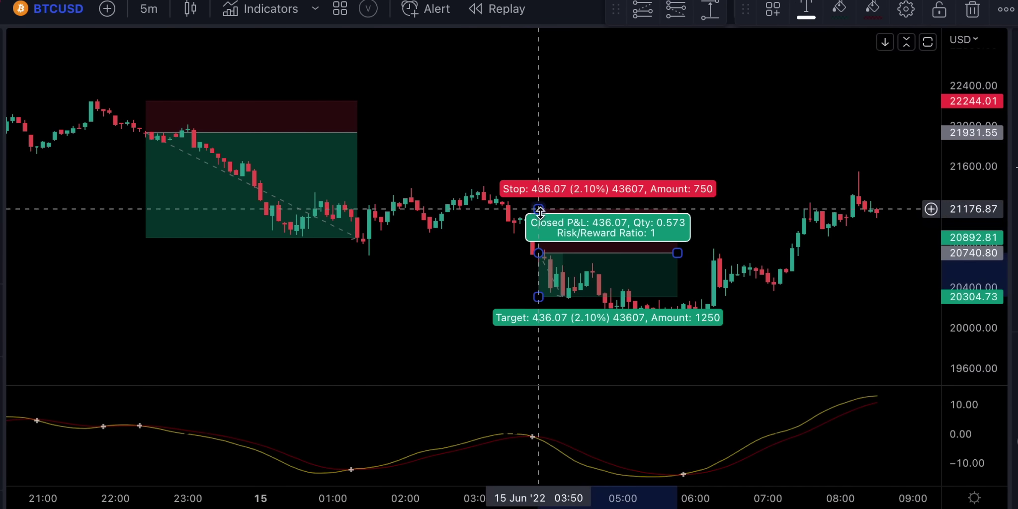
pyautogui.moveTo(538, 297); pyautogui.dragTo(538, 317)
pyautogui.moveTo(678, 273); pyautogui.dragTo(686, 287)
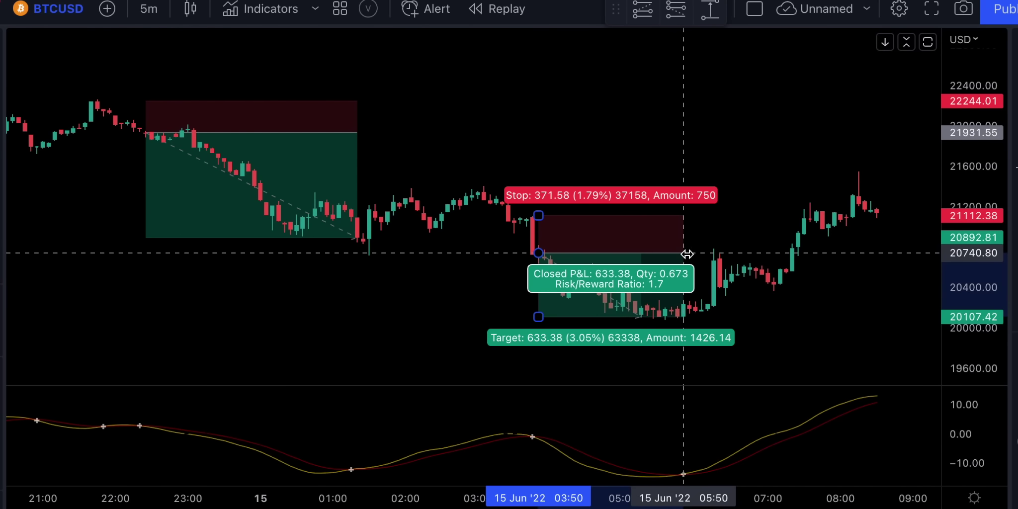
pyautogui.moveTo(538, 316); pyautogui.dragTo(539, 309)
pyautogui.click(696, 153)
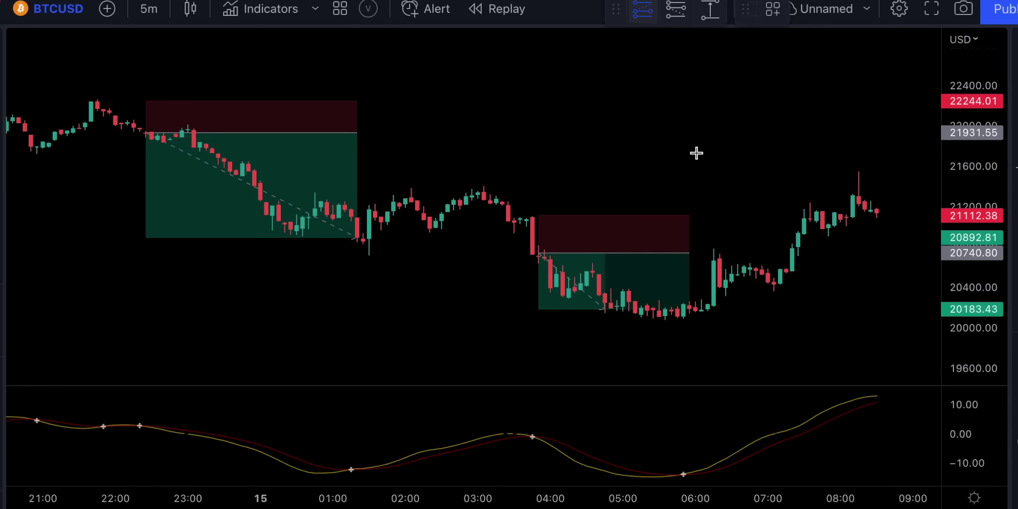
# - Draw a long position at 05:55 on 15 Jun: entry about 20183, stop about 20082, target about 21340
pyautogui.click(689, 309)
pyautogui.moveTo(689, 353); pyautogui.dragTo(689, 318)
pyautogui.moveTo(689, 264); pyautogui.dragTo(693, 192)
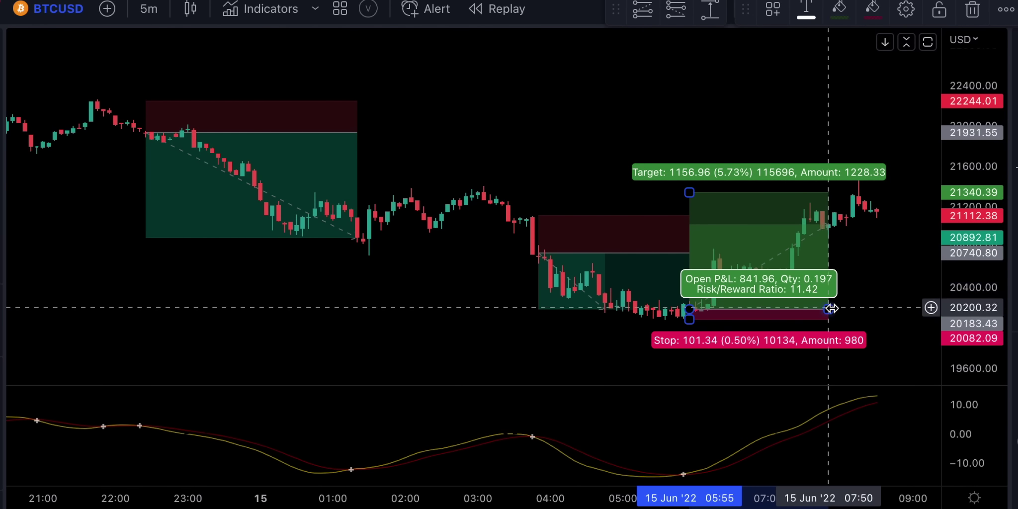
pyautogui.moveTo(828, 309); pyautogui.dragTo(921, 265)
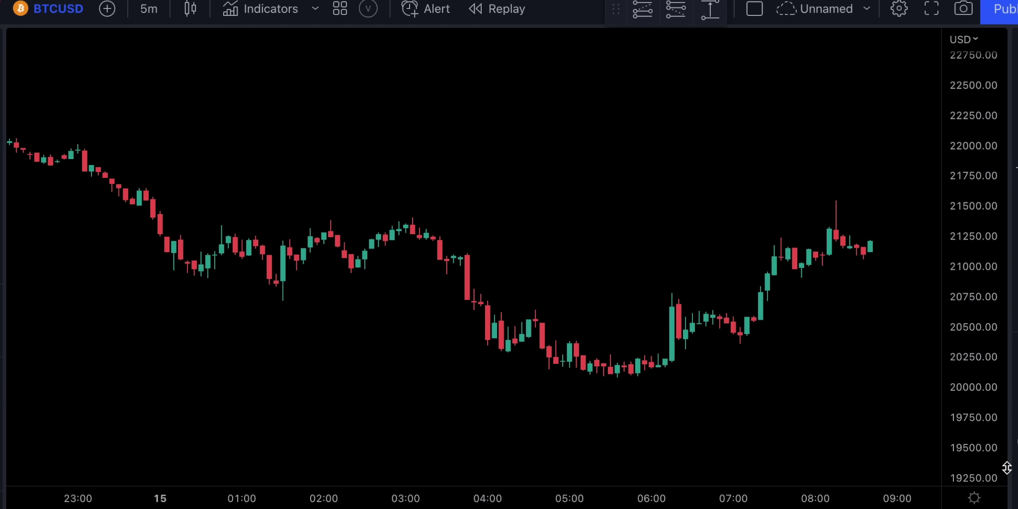
# - Search the indicator library for "rex" and add the REX by vitelot script to the chart
pyautogui.click(267, 9)
pyautogui.write('rex')
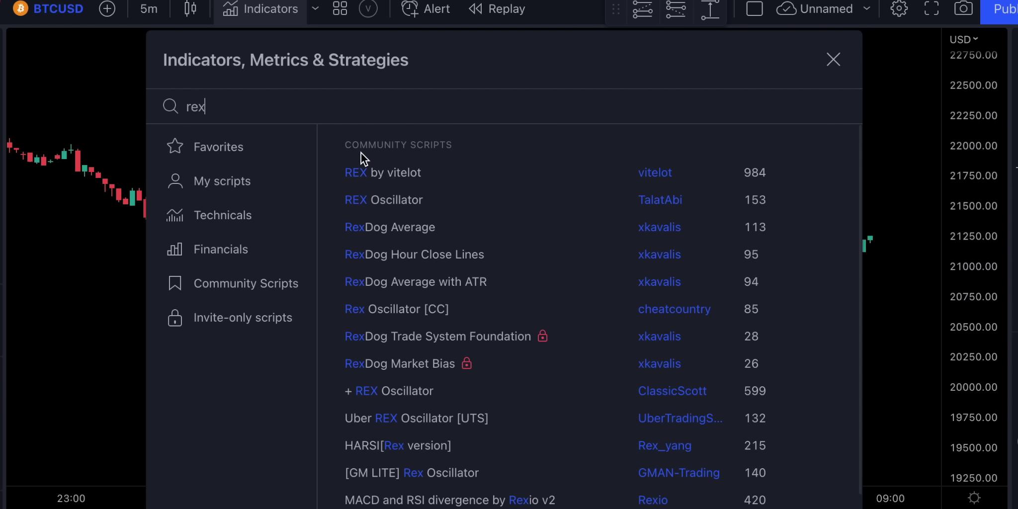
pyautogui.click(424, 170)
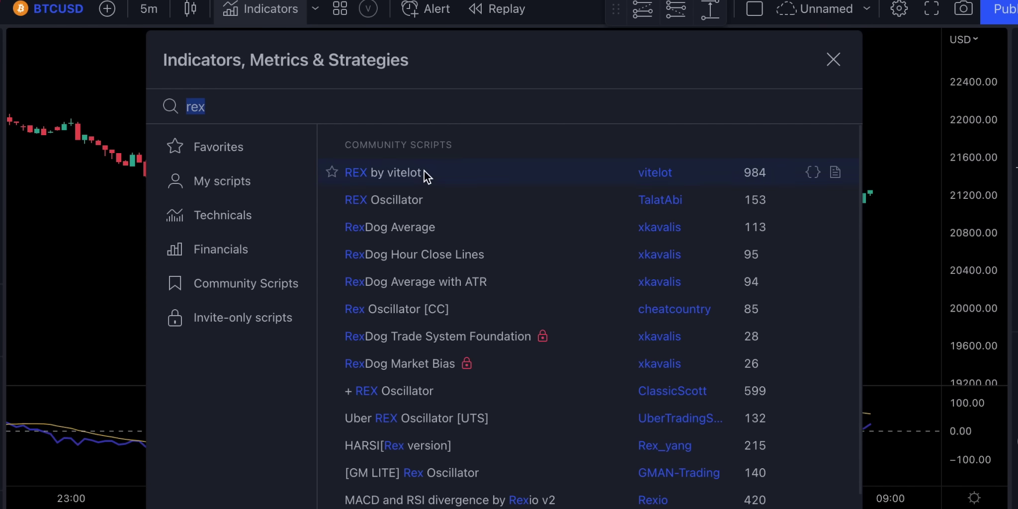
pyautogui.click(834, 60)
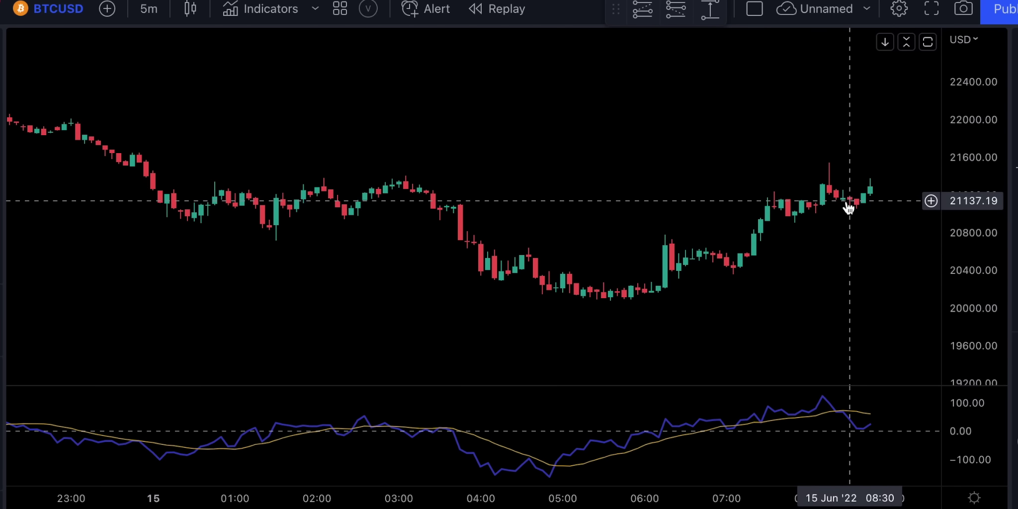
# - Draw a short position at 22:20 on 14 Jun: entry about 21988, stop about 22251, target about 21083, ending near 00:35
pyautogui.scroll(-2, 848, 207)
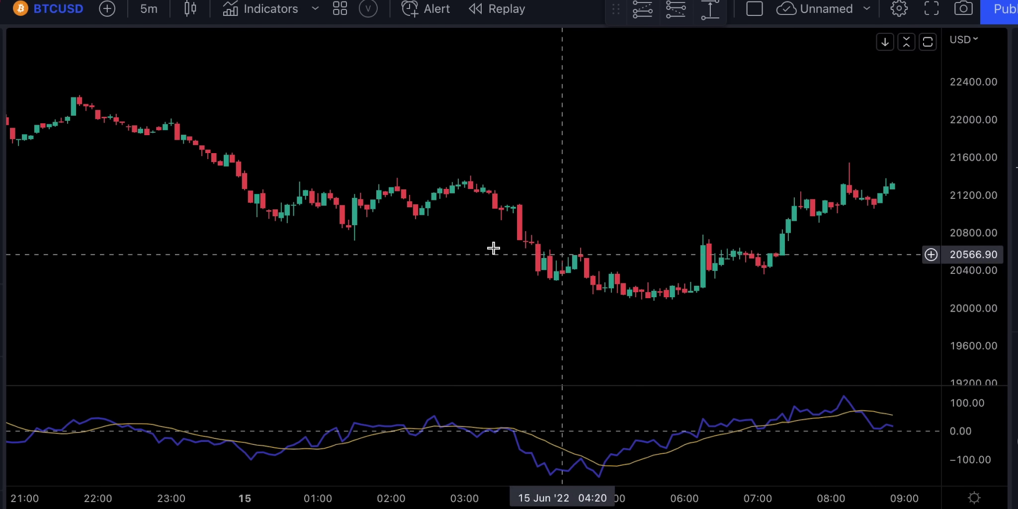
pyautogui.click(676, 8)
pyautogui.moveTo(122, 121); pyautogui.dragTo(122, 96)
pyautogui.moveTo(263, 120); pyautogui.dragTo(288, 121)
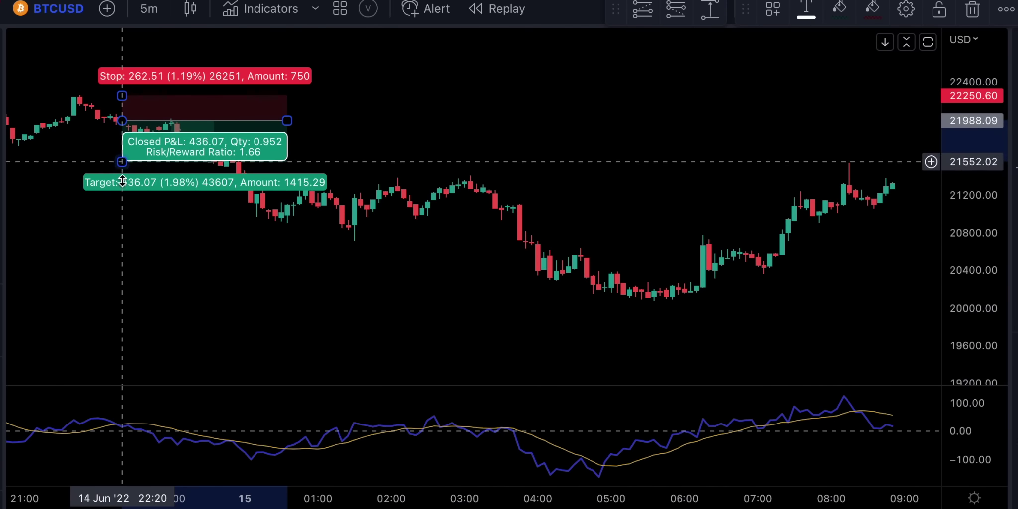
pyautogui.moveTo(122, 161); pyautogui.dragTo(122, 208)
# - Draw a short position at 03:05 on 15 Jun: entry about 21336, stop about 21463, target about 20196, ending near 04:55
pyautogui.click(675, 8)
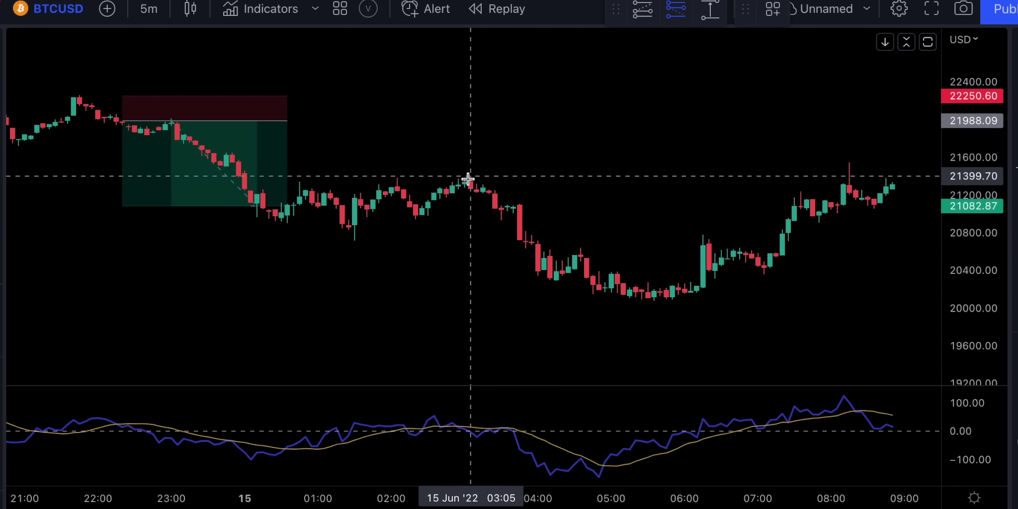
pyautogui.click(471, 182)
pyautogui.moveTo(473, 147); pyautogui.dragTo(471, 171)
pyautogui.moveTo(470, 223); pyautogui.dragTo(471, 290)
# - Draw a long position at 05:00 on 15 Jun: entry about 20322, stop about 20024, target about 20476, ending near 07:05
pyautogui.click(643, 13)
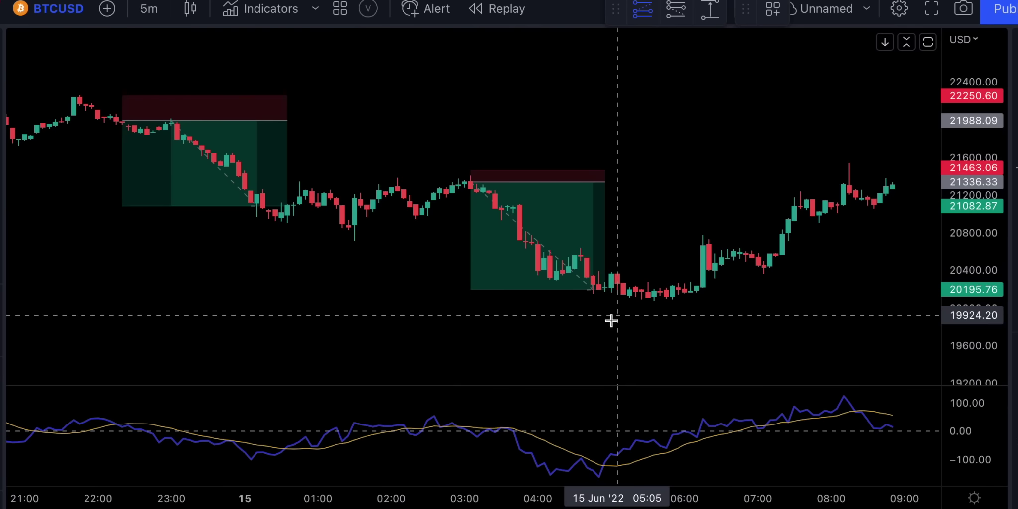
pyautogui.click(614, 279)
pyautogui.moveTo(750, 278)
pyautogui.mouseDown()
pyautogui.moveTo(775, 277)
pyautogui.moveTo(764, 277)
pyautogui.mouseUp()
pyautogui.moveTo(611, 237); pyautogui.dragTo(610, 263)
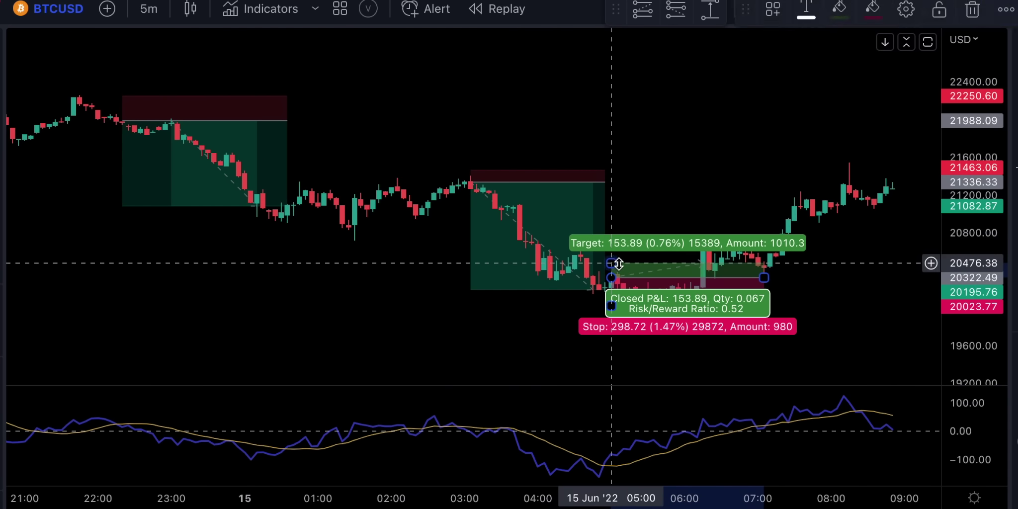
pyautogui.click(791, 181)
# - Draw a long position at 07:15 on 15 Jun: entry about 20549, stop about 20350, target about 21192, ending near 08:25
pyautogui.click(775, 256)
pyautogui.moveTo(775, 287); pyautogui.dragTo(775, 276)
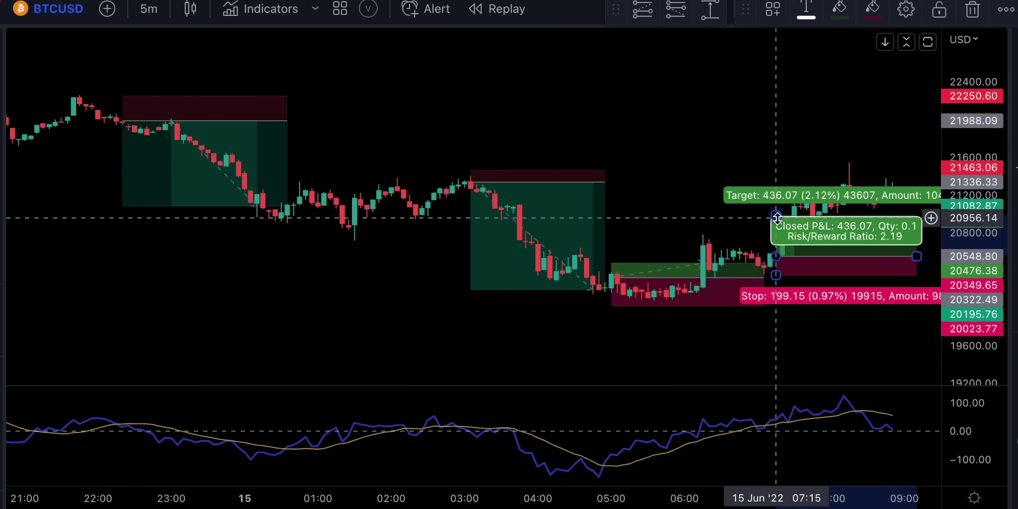
pyautogui.moveTo(776, 215); pyautogui.dragTo(776, 186)
pyautogui.moveTo(916, 256); pyautogui.dragTo(861, 256)
pyautogui.moveTo(775, 186); pyautogui.dragTo(776, 196)
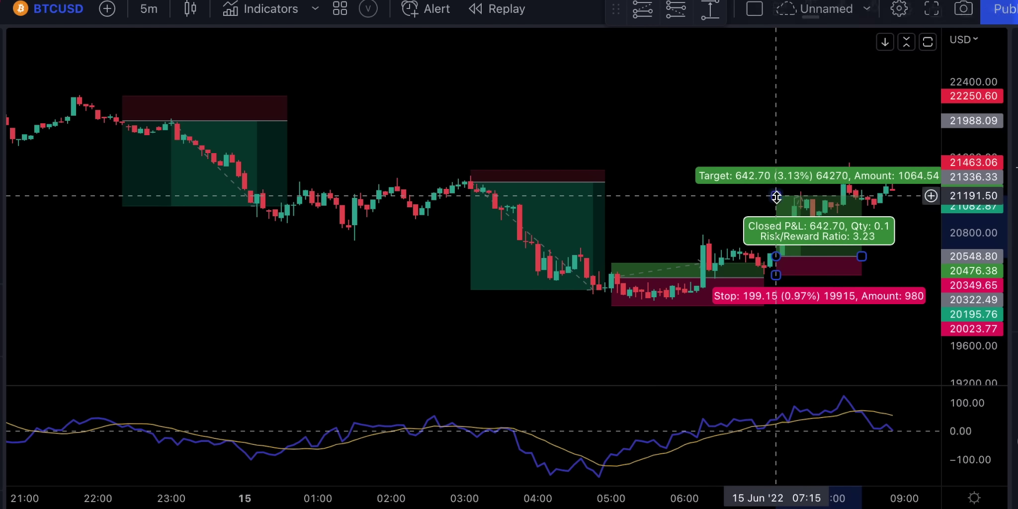
pyautogui.click(758, 100)
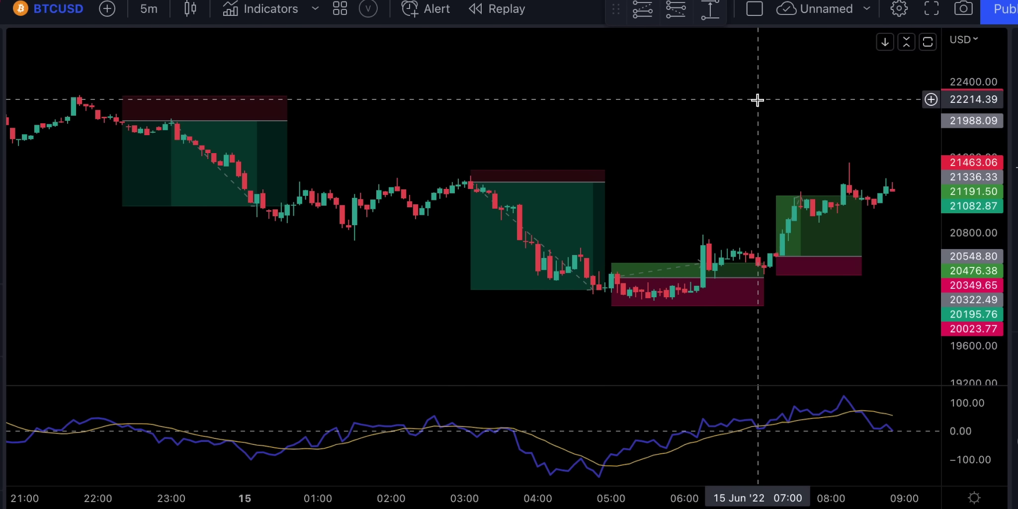